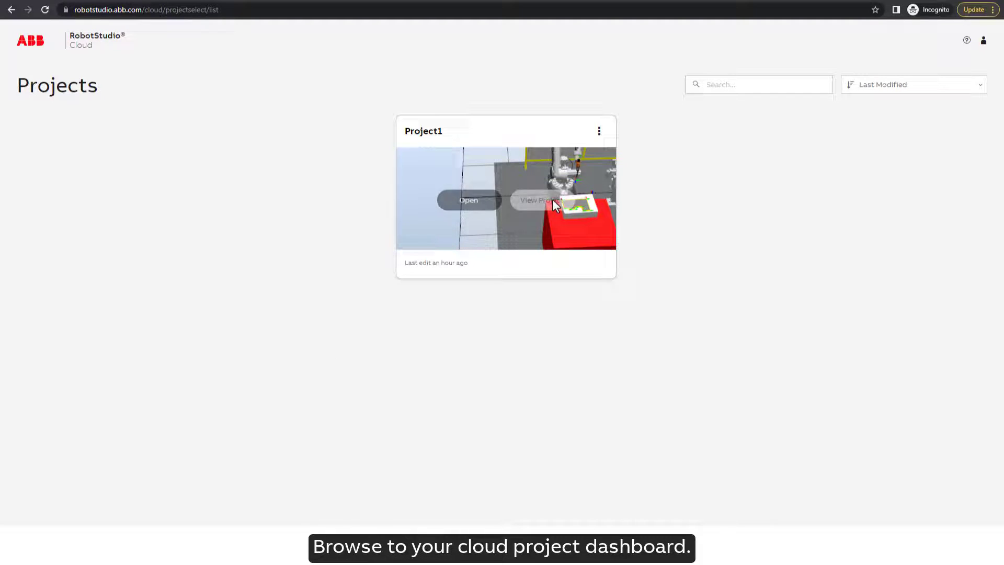
Step: From Project1's version control page, create a branch named WeldingAnotherPart under My Branches
{"action": "left_click", "coordinate": [555, 204]}
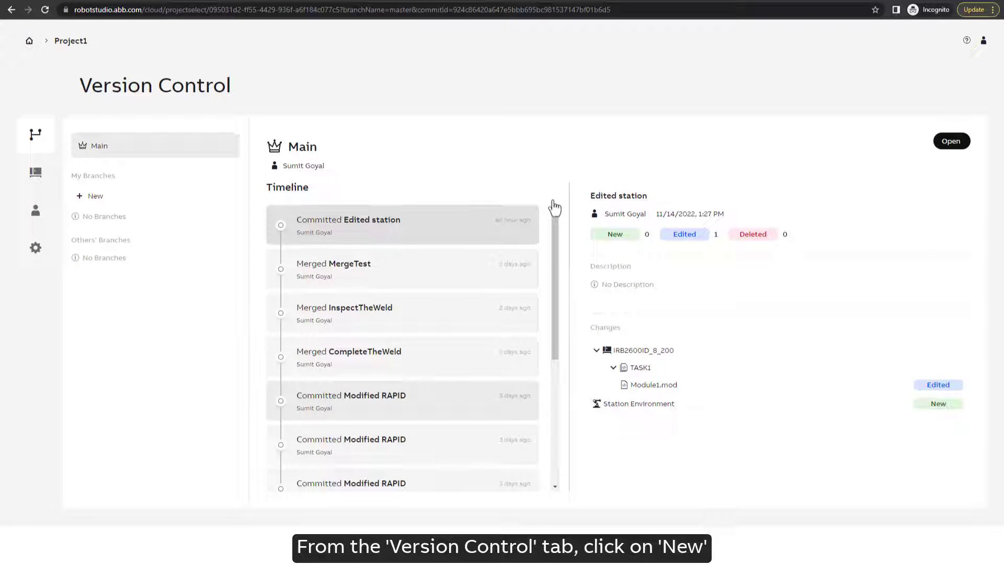
{"action": "left_click", "coordinate": [93, 196]}
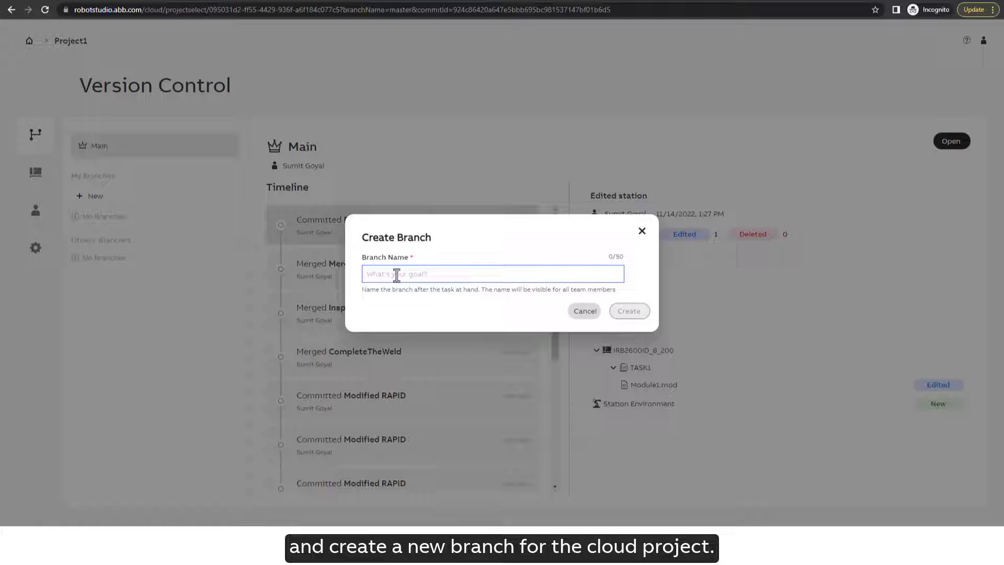
{"action": "type", "text": "WeldingAnotherPart"}
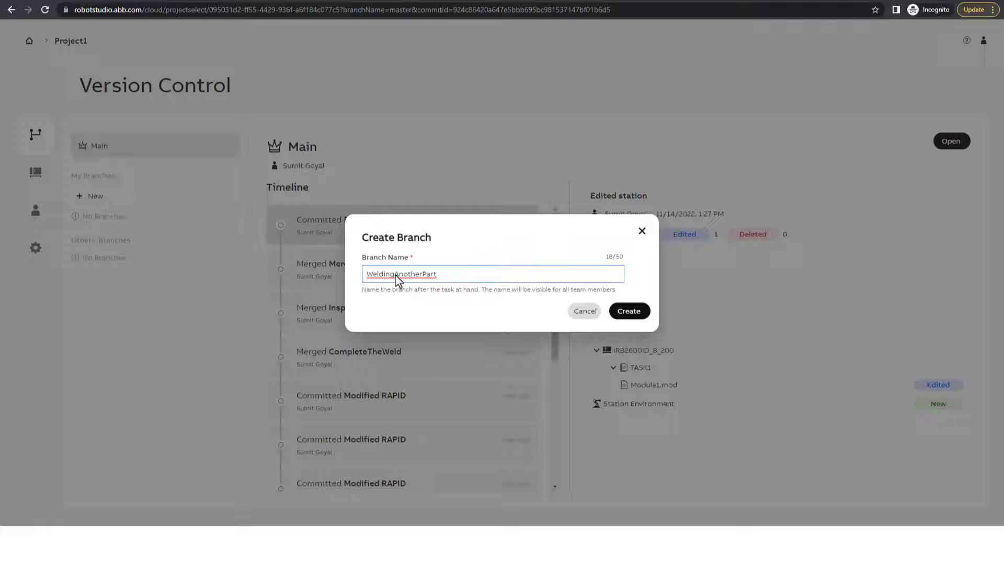
{"action": "left_click", "coordinate": [628, 311]}
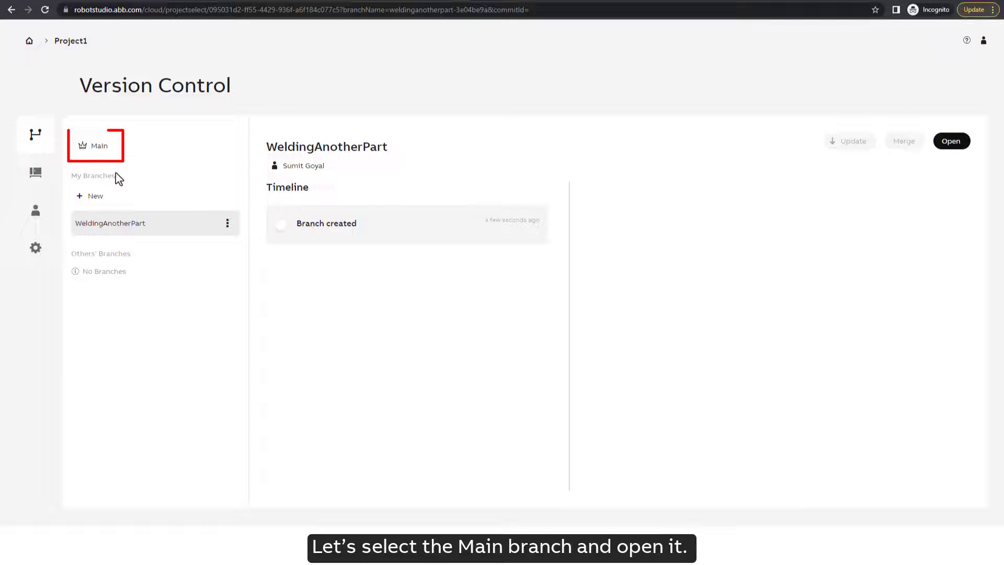
Step: Open the Main branch and replace 'WaitTime 2;' in PROC main with 'WaitTime 3;'
{"action": "left_click", "coordinate": [103, 149]}
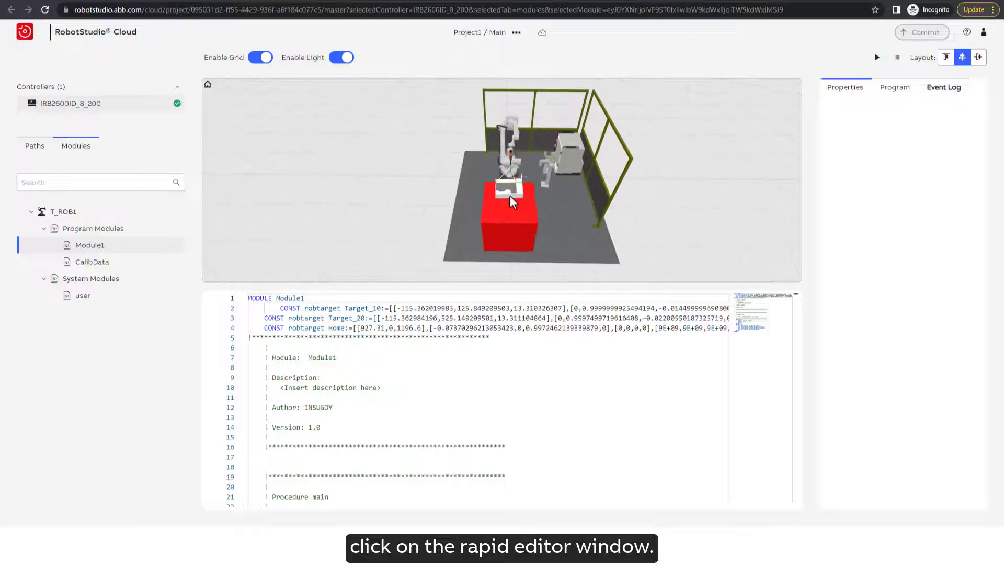
{"action": "scroll", "coordinate": [358, 363], "scroll_direction": "down", "scroll_amount": 5}
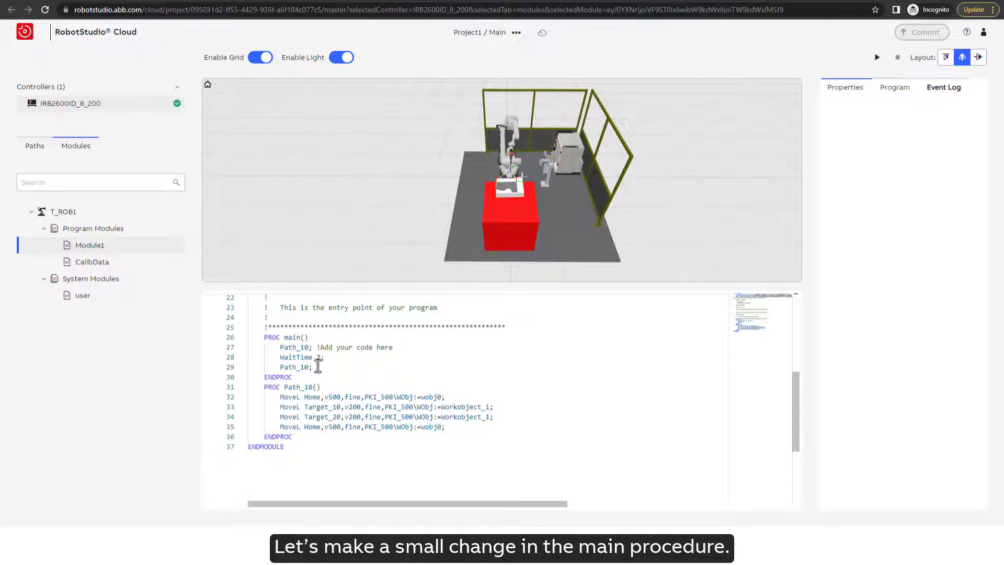
{"action": "left_click_drag", "start_coordinate": [323, 358], "coordinate": [281, 359]}
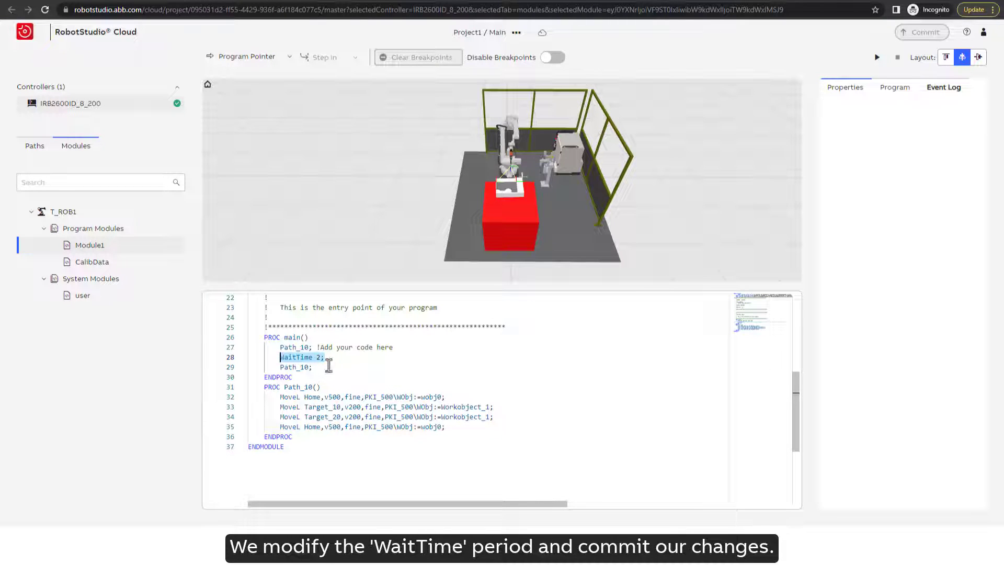
{"action": "type", "text": "WaitTime 3;"}
Step: Commit 'Increased the waittime' to Project1/Main, then close the project from its options menu
{"action": "left_click", "coordinate": [904, 36]}
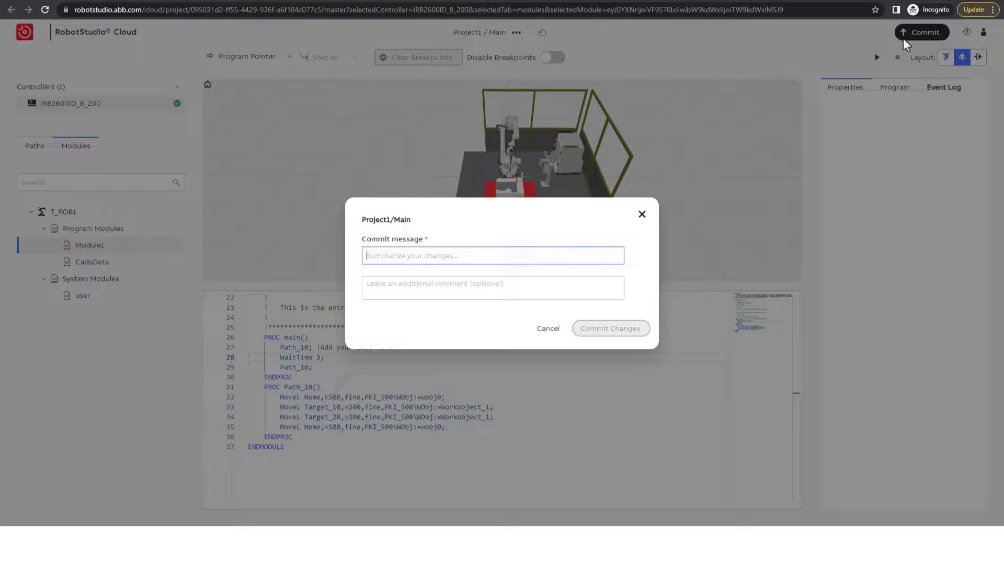
{"action": "type", "text": "Increased the waittim"}
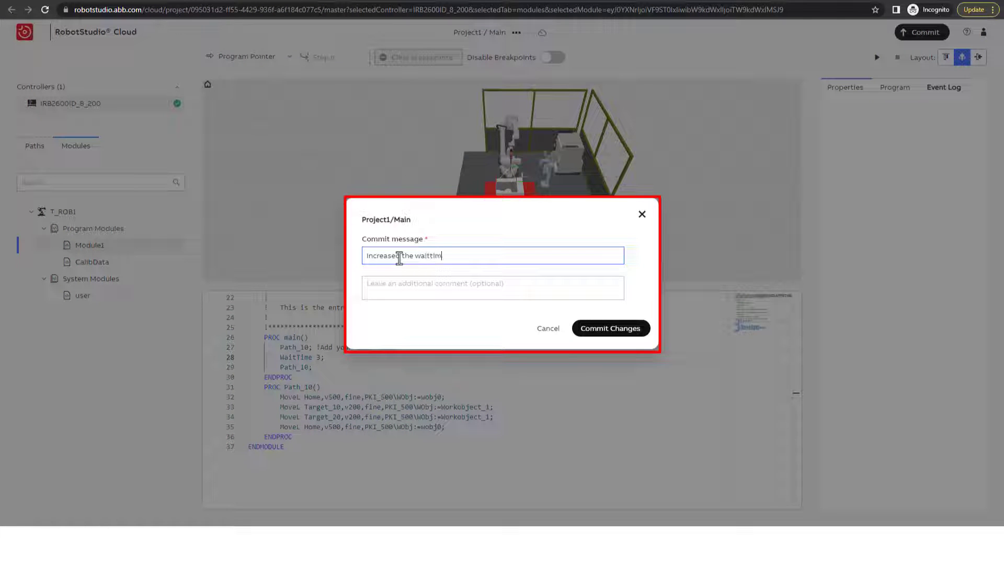
{"action": "type", "text": "e"}
{"action": "left_click", "coordinate": [624, 329]}
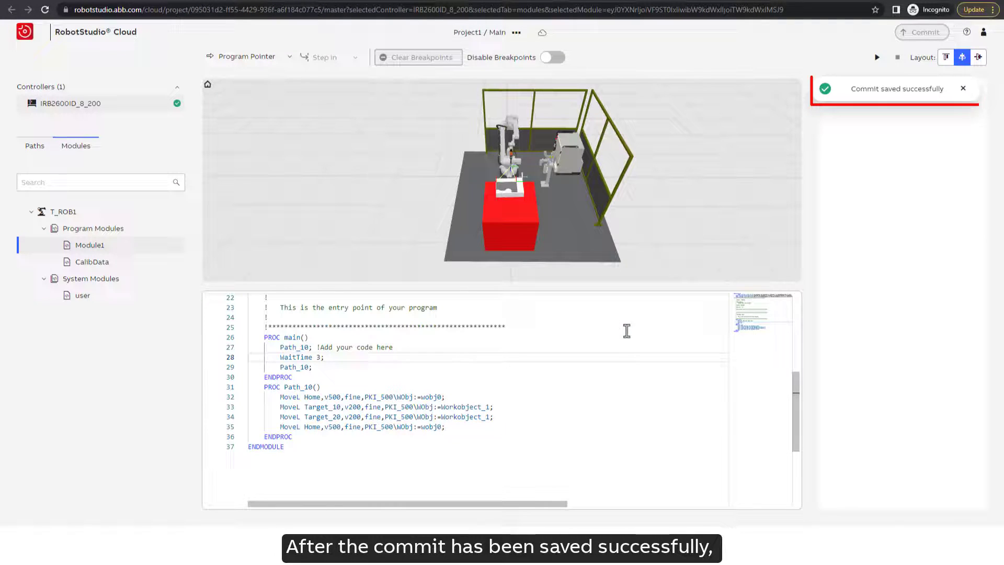
{"action": "left_click", "coordinate": [517, 32]}
{"action": "left_click", "coordinate": [530, 54]}
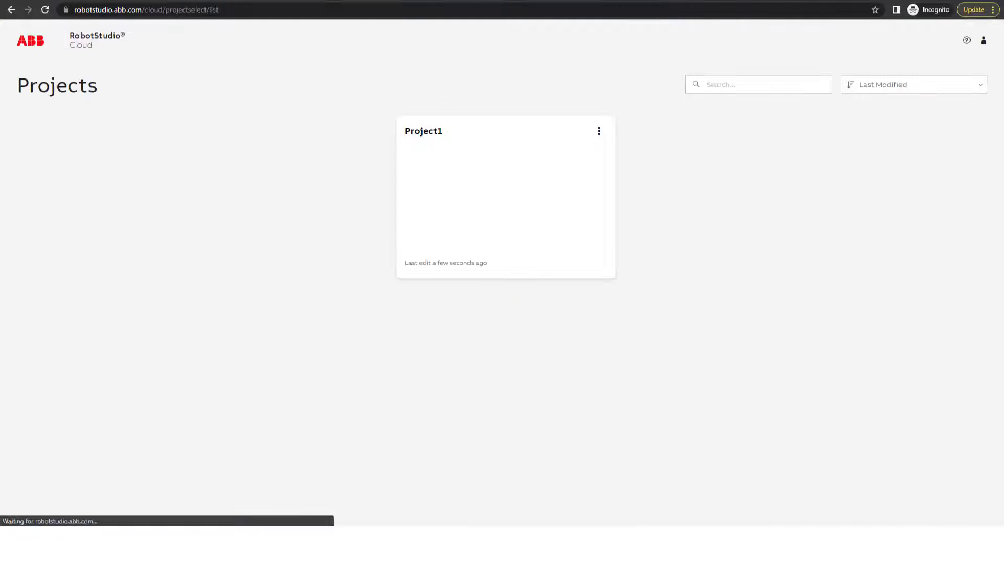
{"action": "mouse_move", "coordinate": [506, 198]}
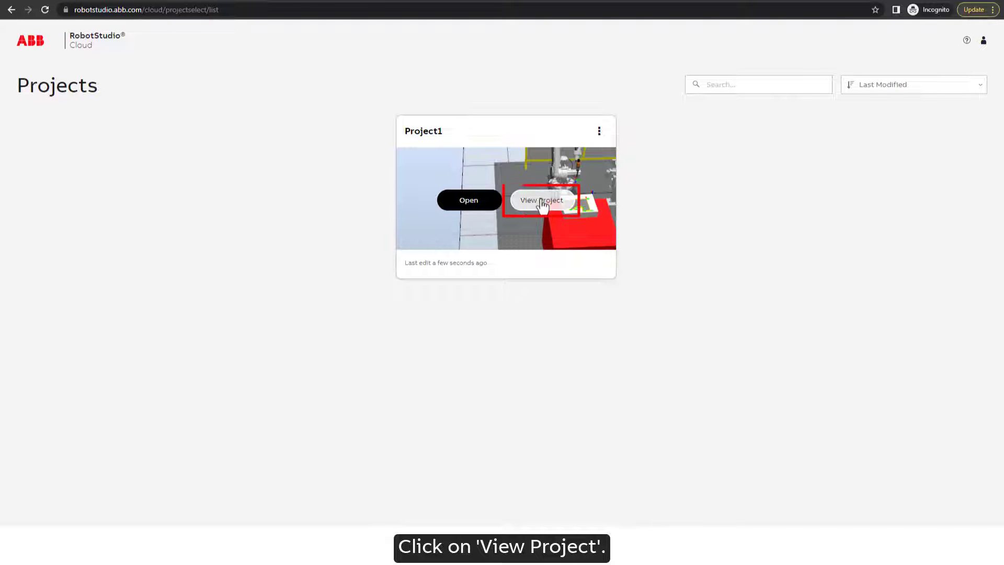
Step: Preview the WeldingAnotherPart update from Main, which lists Module1.mod as edited
{"action": "left_click", "coordinate": [541, 203]}
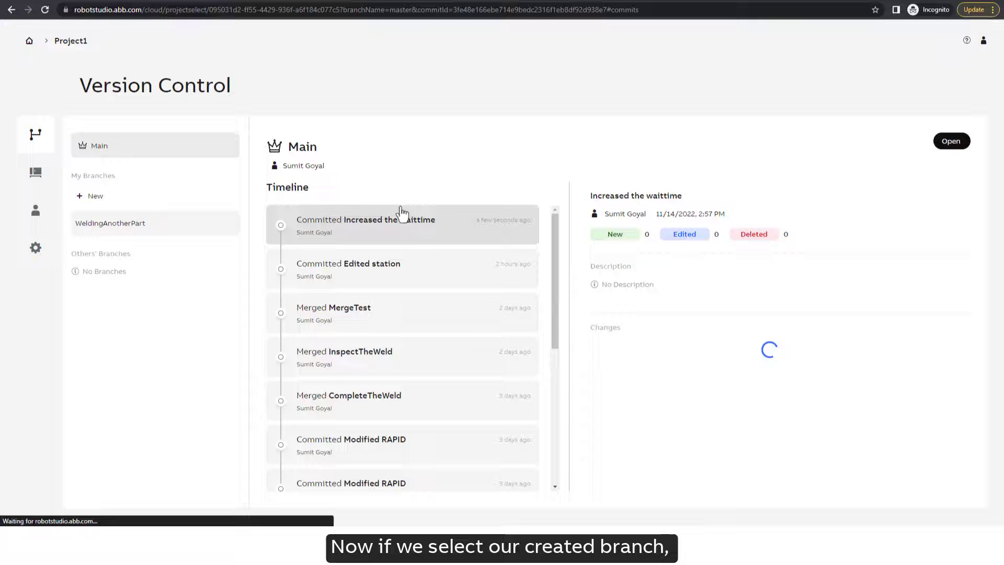
{"action": "left_click", "coordinate": [120, 225]}
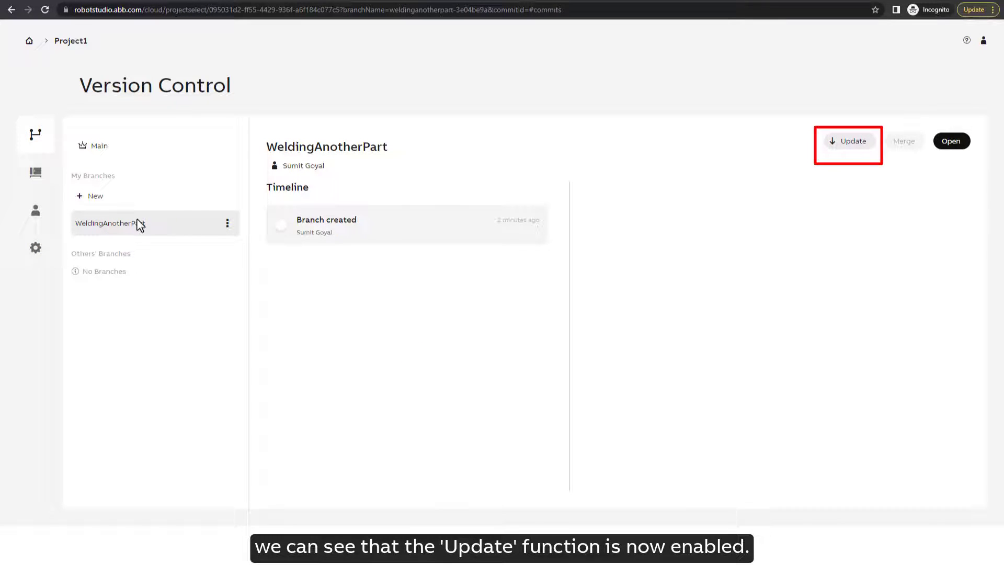
{"action": "left_click", "coordinate": [847, 149]}
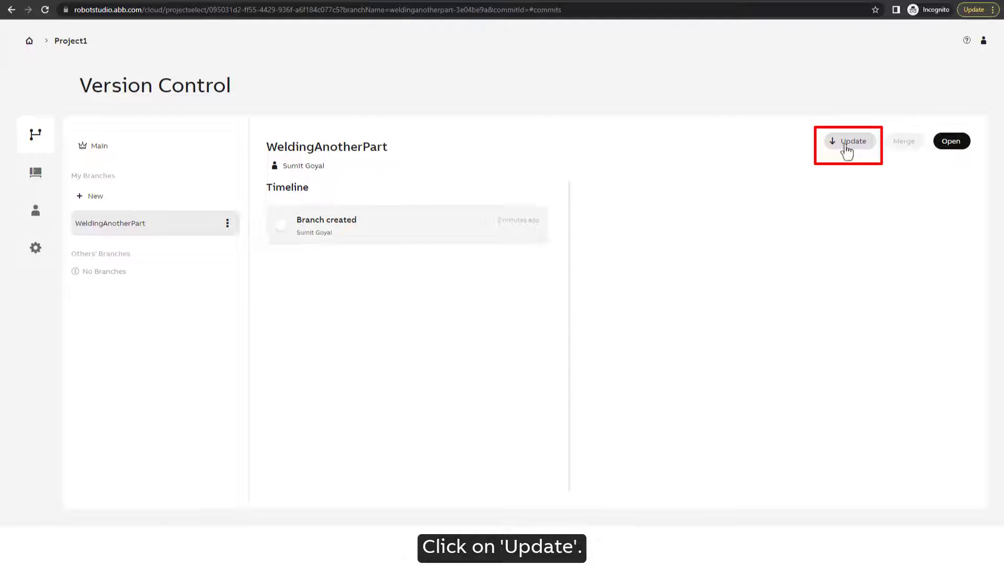
{"action": "left_click", "coordinate": [846, 149]}
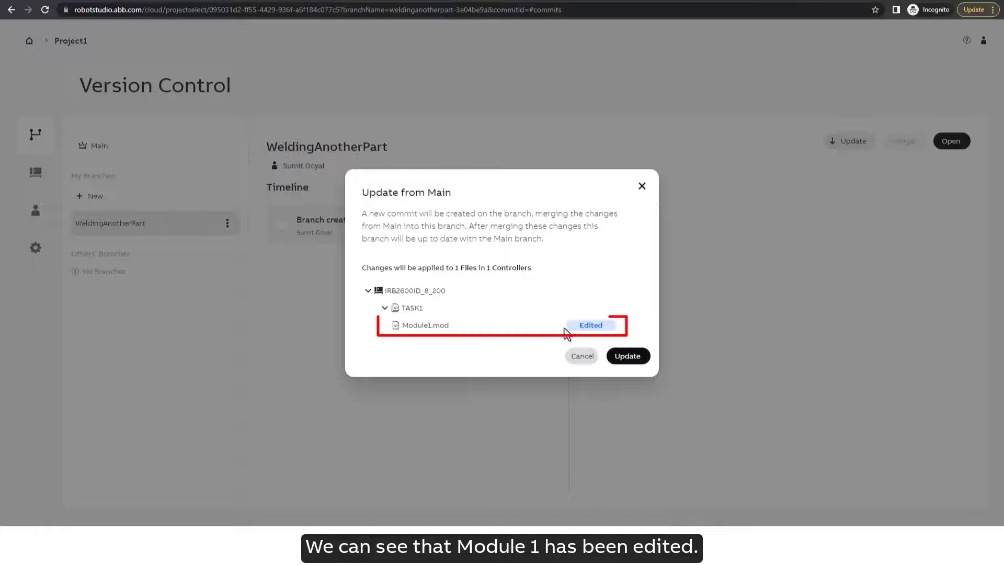
Step: Apply Main's changes to WeldingAnotherPart and open that branch in the cloud editor
{"action": "left_click", "coordinate": [625, 361]}
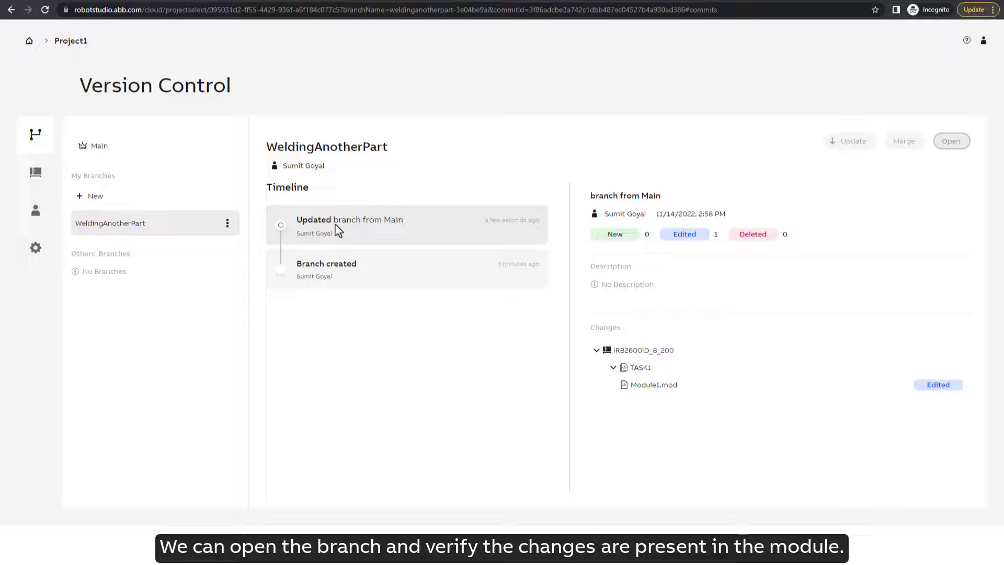
{"action": "left_click", "coordinate": [99, 225]}
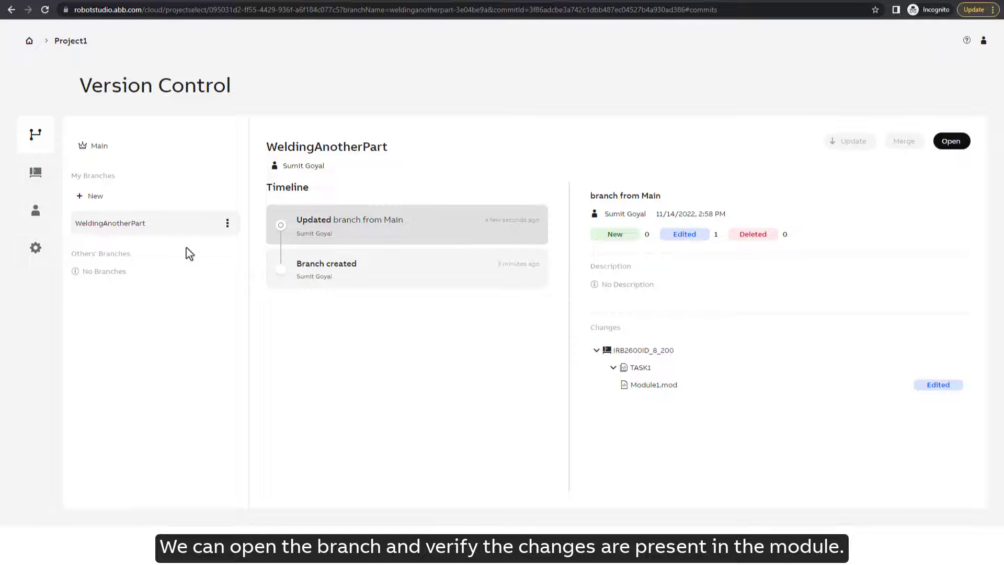
{"action": "left_click", "coordinate": [951, 142]}
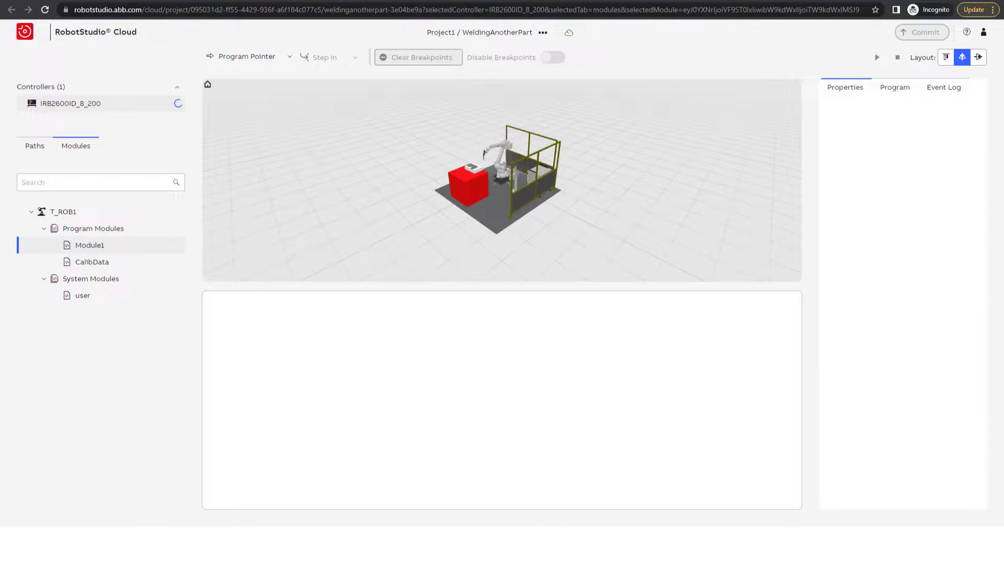
{"action": "scroll", "coordinate": [398, 366], "scroll_direction": "down", "scroll_amount": 5}
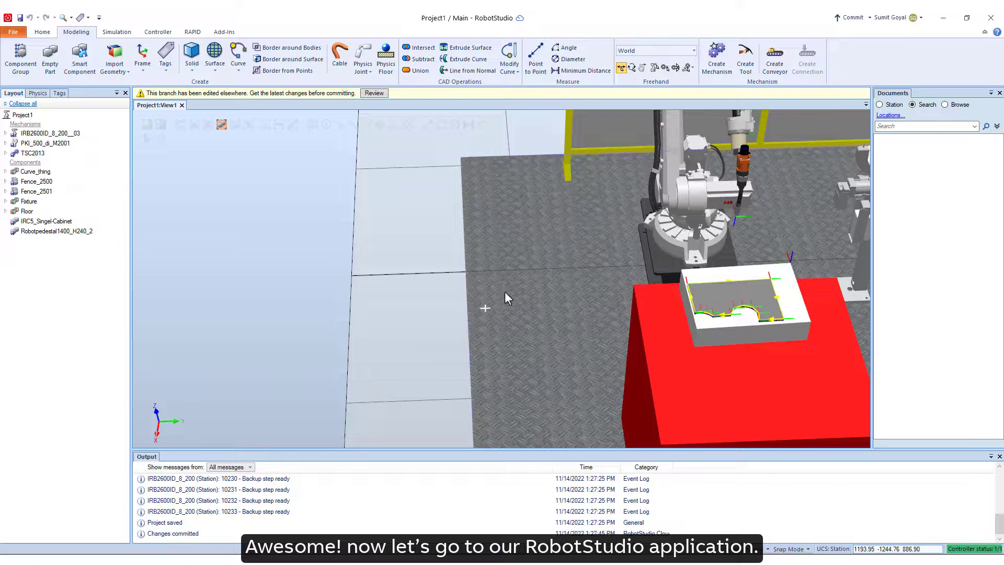
{"action": "scroll", "coordinate": [479, 298], "scroll_direction": "down", "scroll_amount": 5}
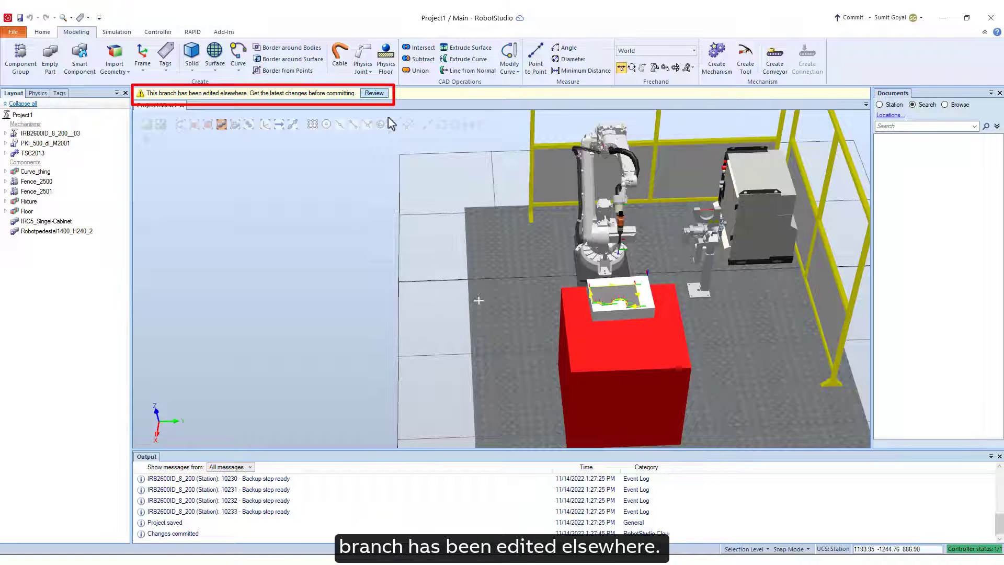
Step: Review the changes made elsewhere and get them into the local Project1/Main copy
{"action": "left_click", "coordinate": [374, 93]}
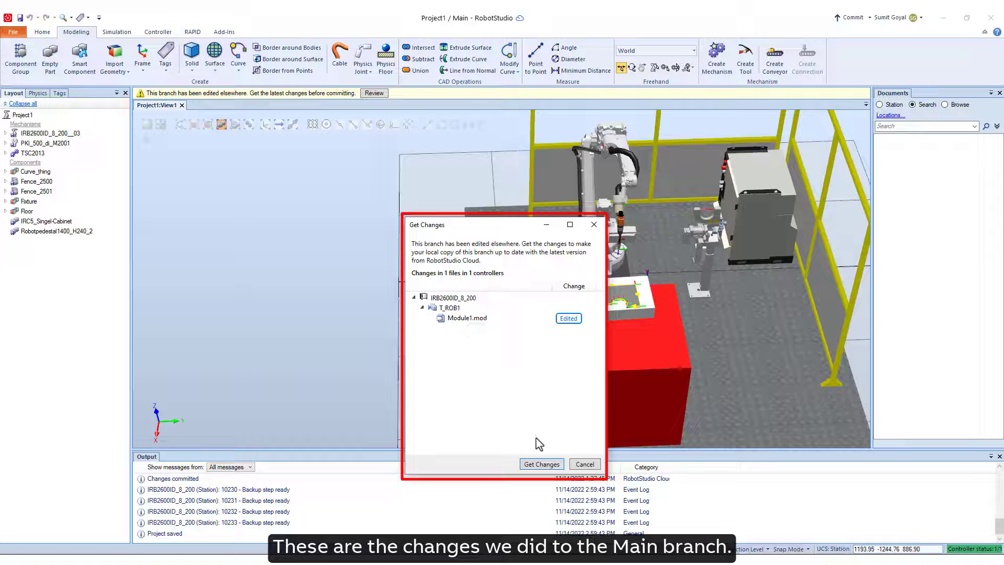
{"action": "left_click", "coordinate": [542, 464]}
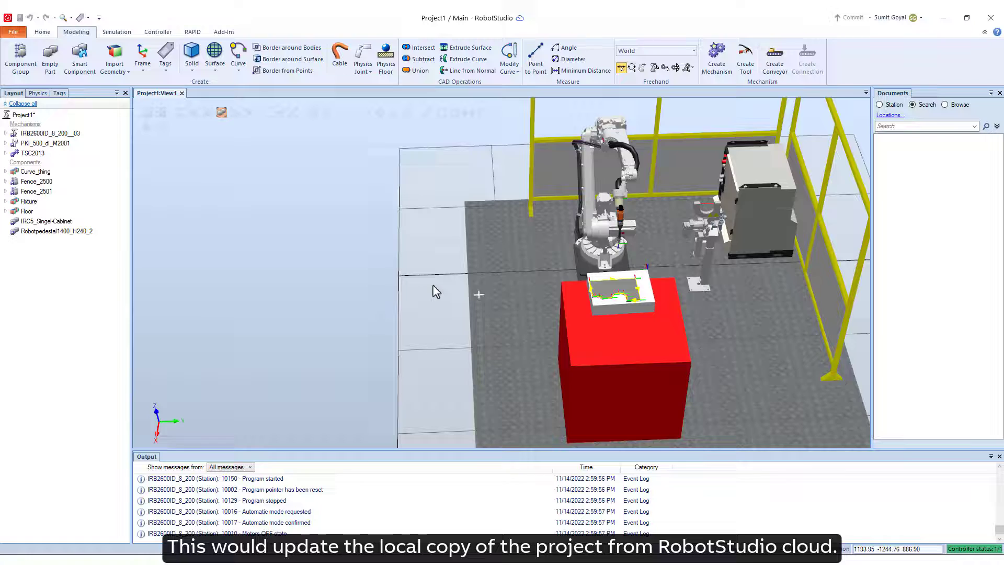
Step: Import the Group_1 component from Cloud > Project1 > Components into the station
{"action": "left_click_drag", "start_coordinate": [435, 292], "coordinate": [491, 235], "text": "ctrl+shift"}
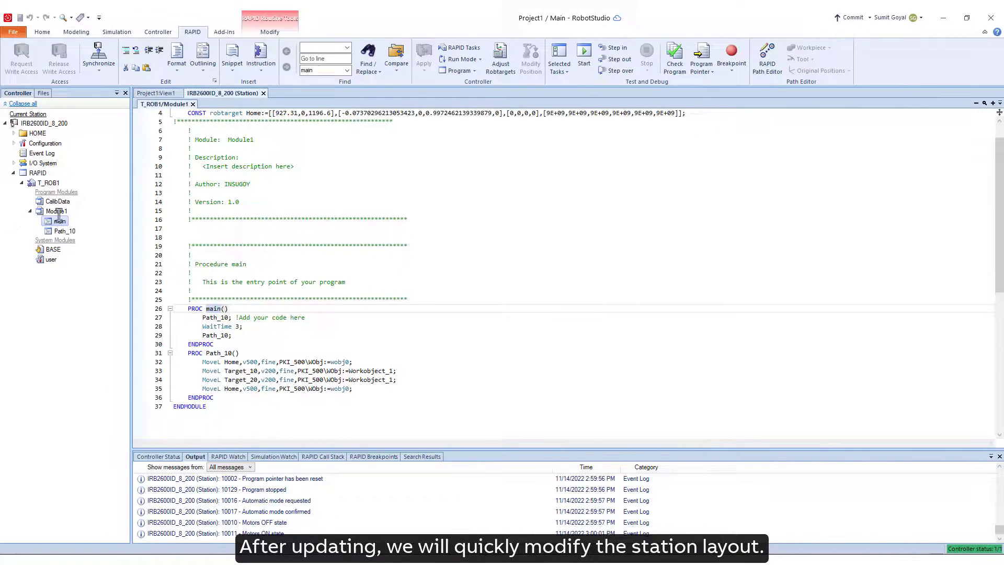
{"action": "left_click", "coordinate": [619, 401]}
{"action": "left_click", "coordinate": [41, 31]}
{"action": "left_click", "coordinate": [74, 62]}
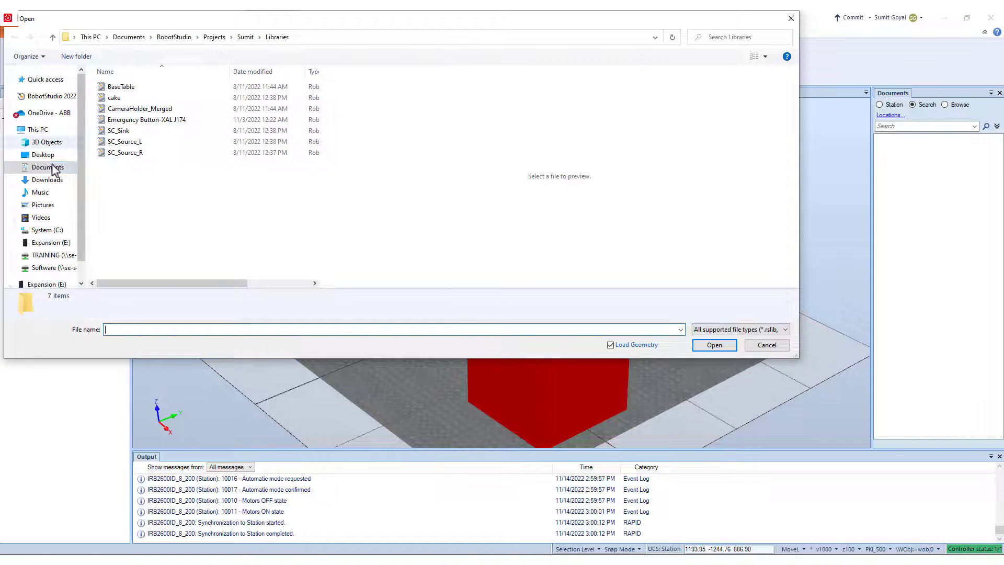
{"action": "left_click", "coordinate": [49, 168]}
{"action": "double_click", "coordinate": [128, 261]}
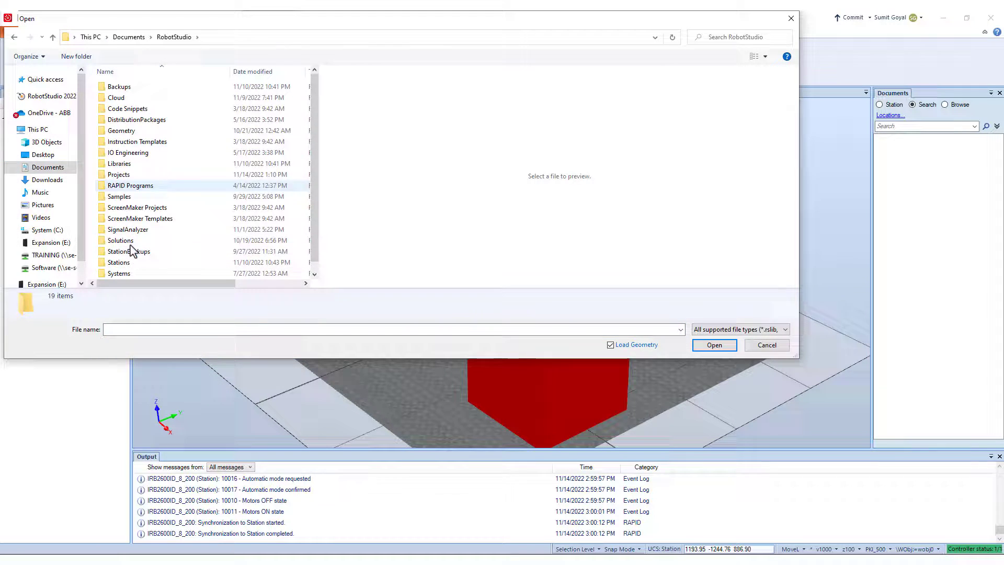
{"action": "double_click", "coordinate": [117, 83]}
{"action": "left_click_drag", "start_coordinate": [359, 343], "coordinate": [560, 381], "text": "ctrl+shift"}
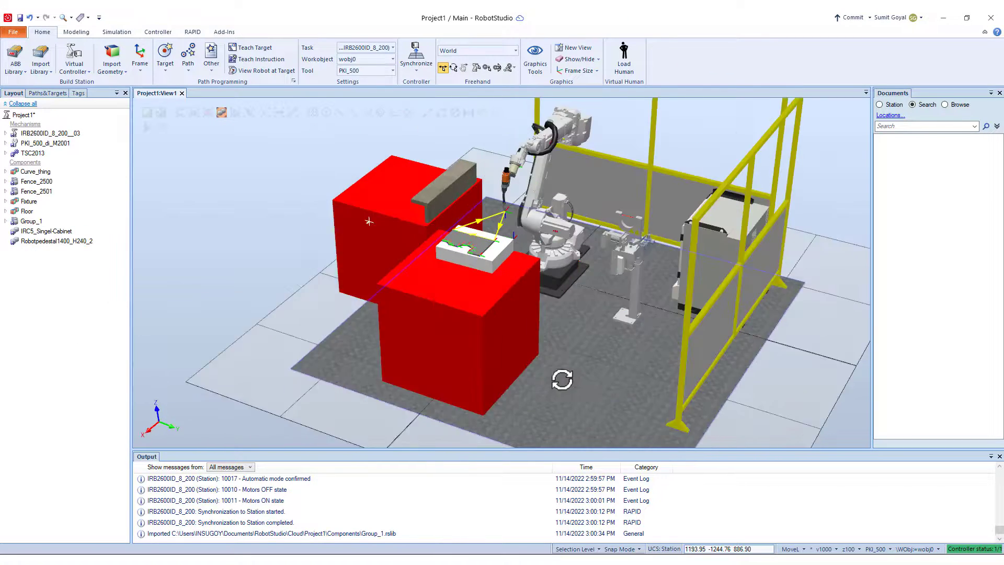
{"action": "left_click", "coordinate": [849, 17]}
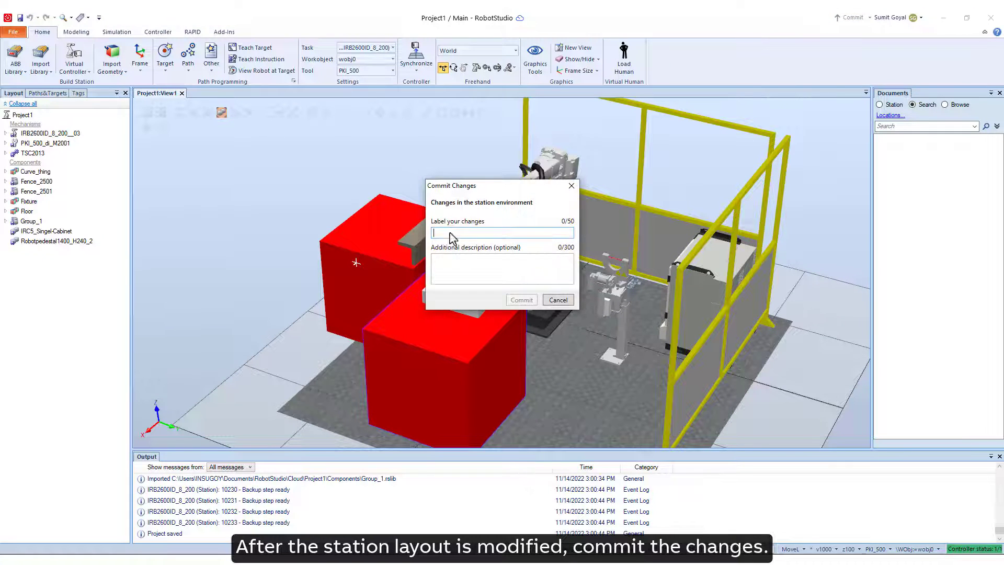
{"action": "type", "text": "Edited the station"}
Step: Commit the station with label 'Edited the station' and a note about the added part
{"action": "left_click", "coordinate": [482, 264]}
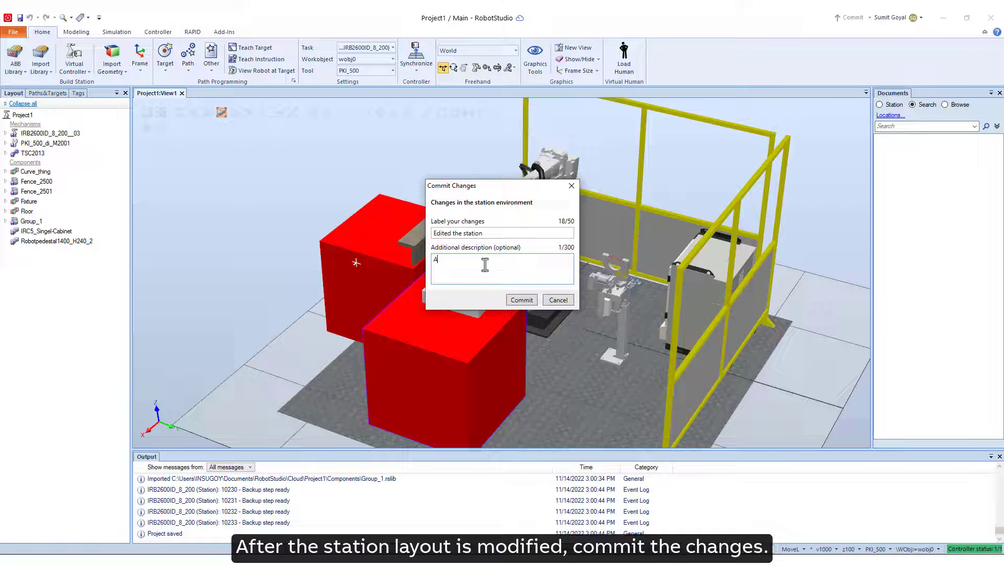
{"action": "type", "text": "Added par"}
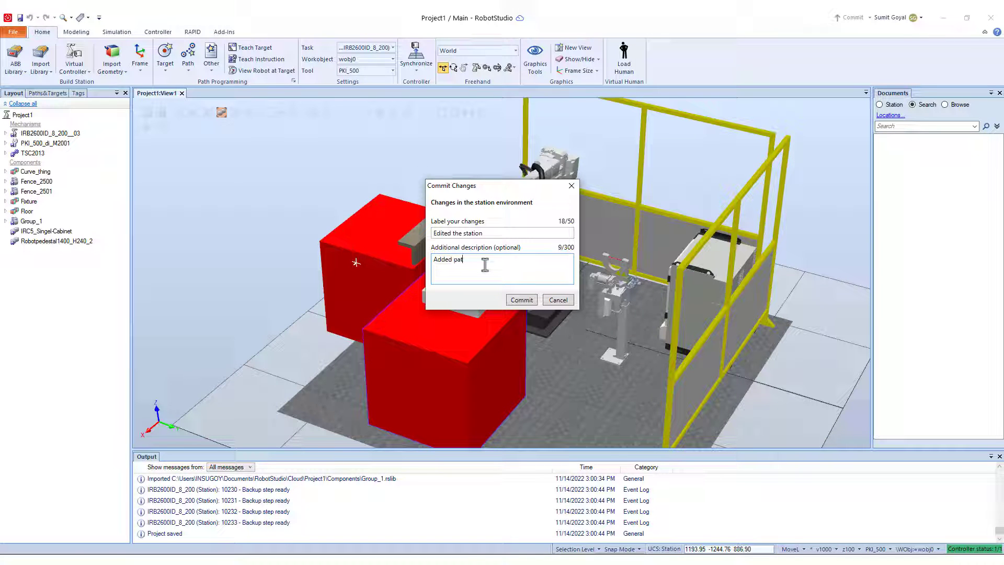
{"action": "type", "text": "t to weld"}
{"action": "left_click", "coordinate": [521, 300]}
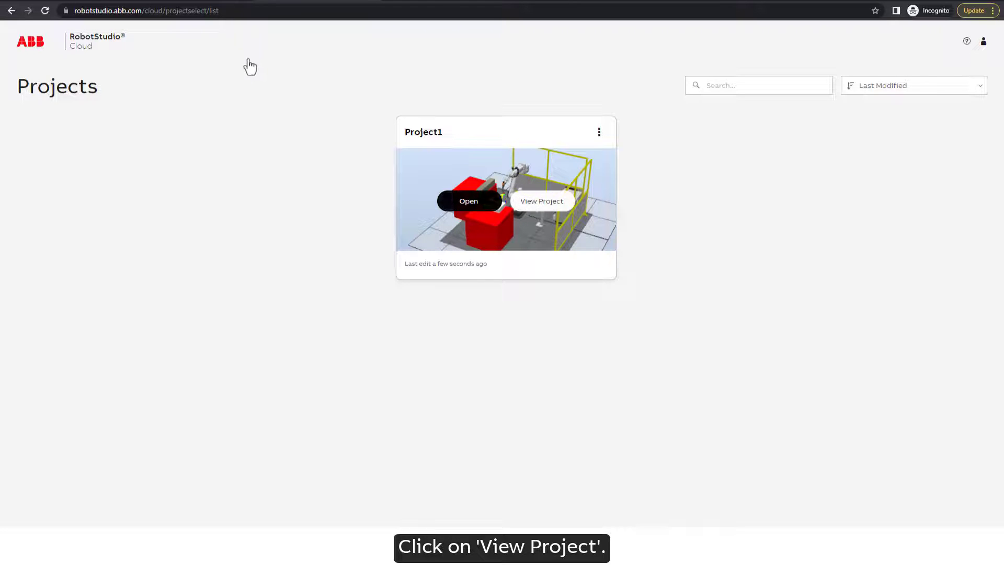
Step: View Project1's version history and select WeldingAnotherPart under My Branches
{"action": "left_click", "coordinate": [533, 204]}
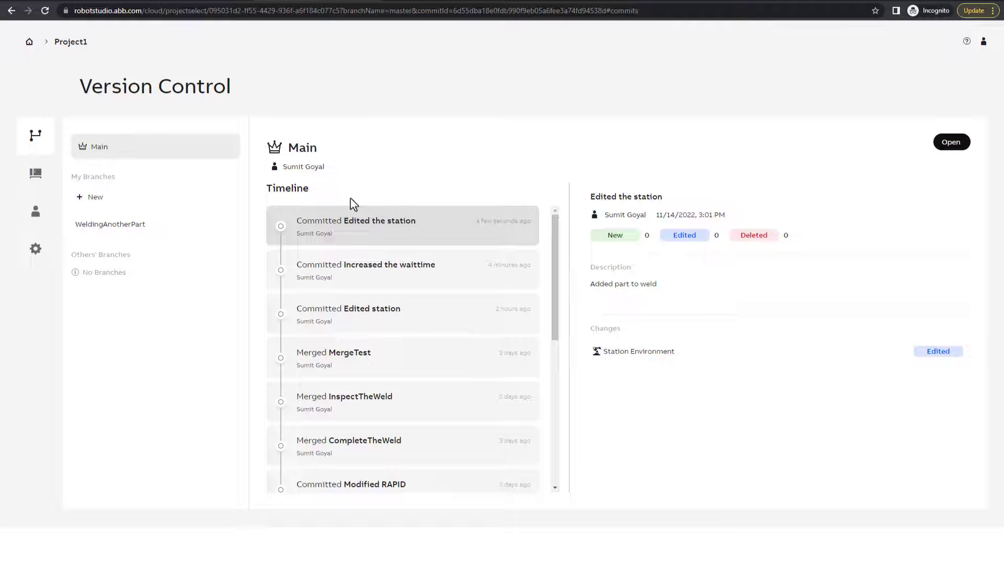
{"action": "left_click", "coordinate": [110, 227]}
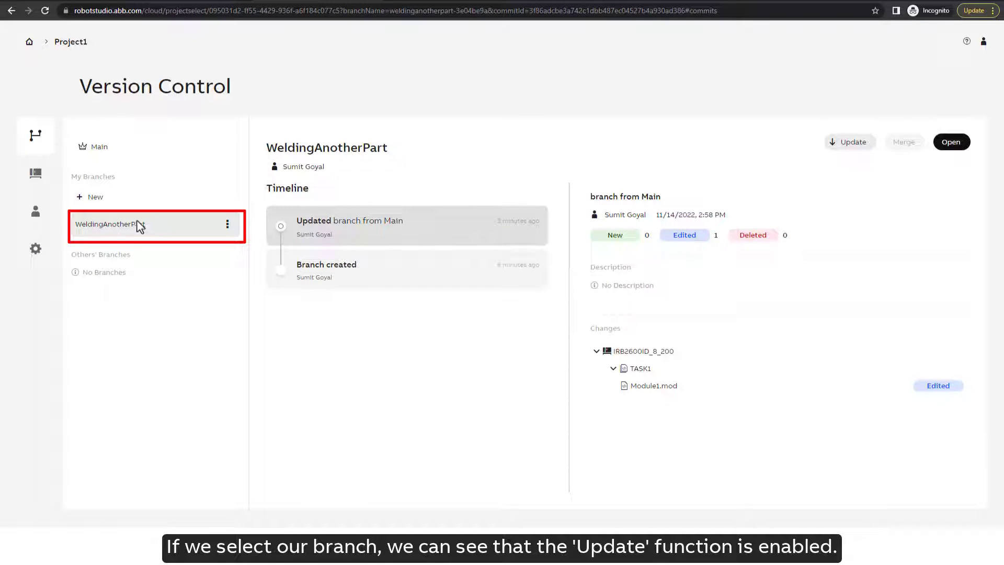
Step: Confirm updating WeldingAnotherPart from Main, then open it and orbit to view the second red block
{"action": "left_click", "coordinate": [848, 144]}
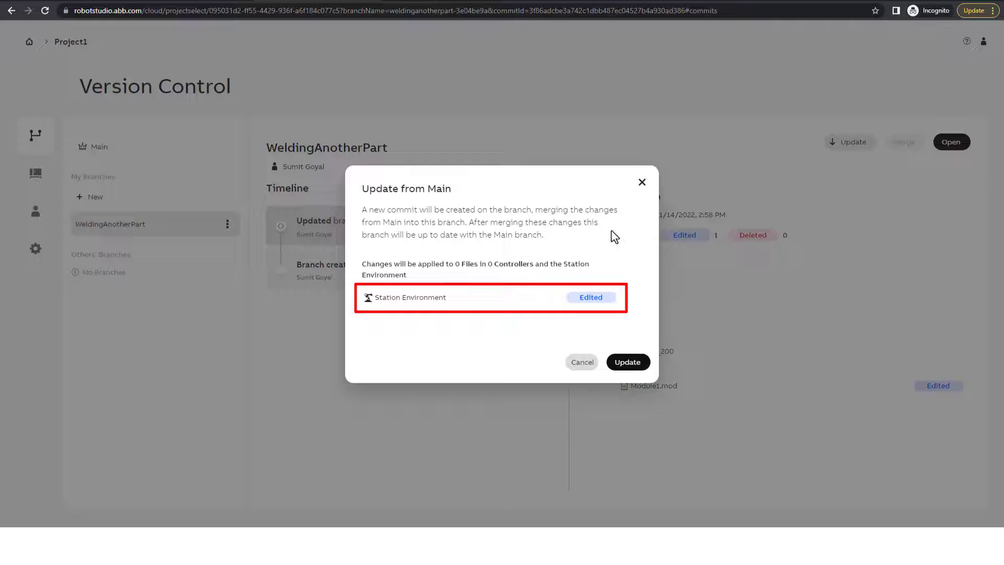
{"action": "left_click", "coordinate": [625, 363]}
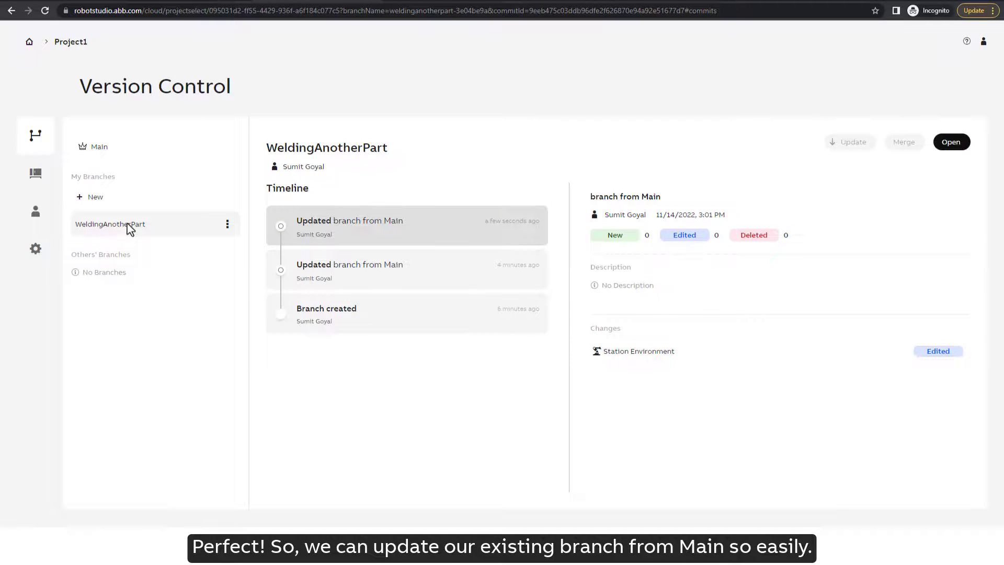
{"action": "left_click", "coordinate": [947, 144]}
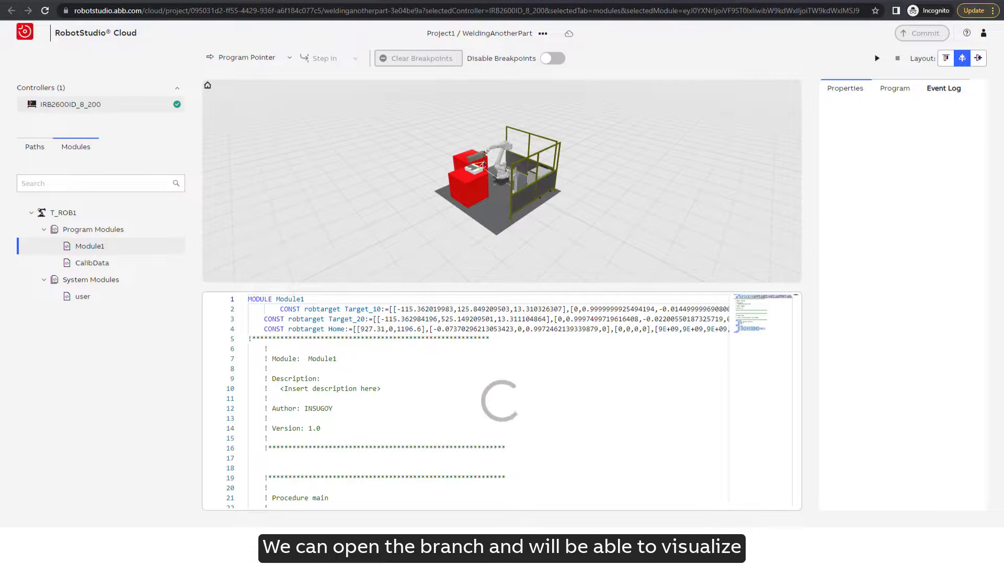
{"action": "mouse_move", "coordinate": [470, 166]}
{"action": "left_mouse_down"}
{"action": "mouse_move", "coordinate": [517, 178]}
{"action": "mouse_move", "coordinate": [551, 163]}
{"action": "mouse_move", "coordinate": [452, 180]}
{"action": "left_mouse_up"}
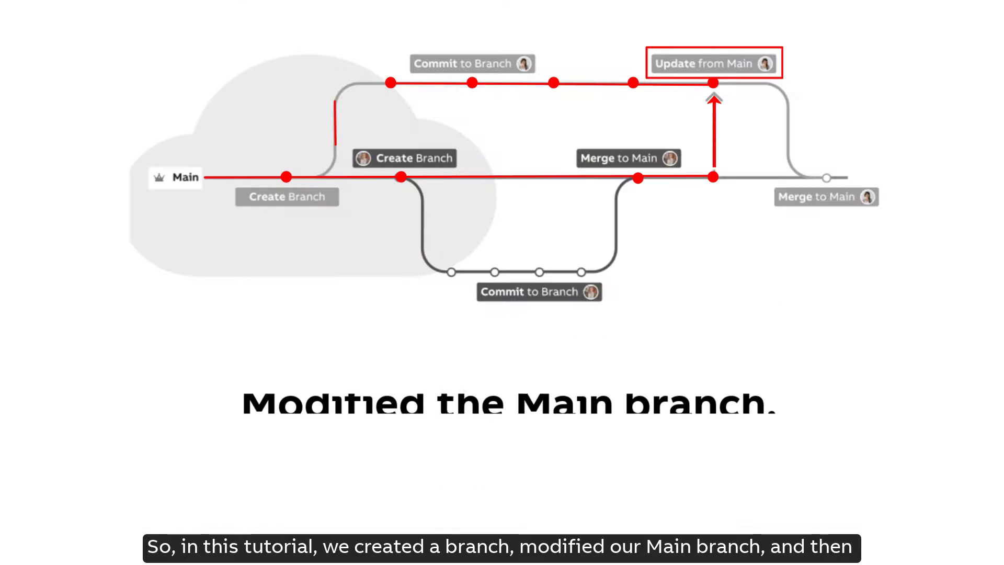